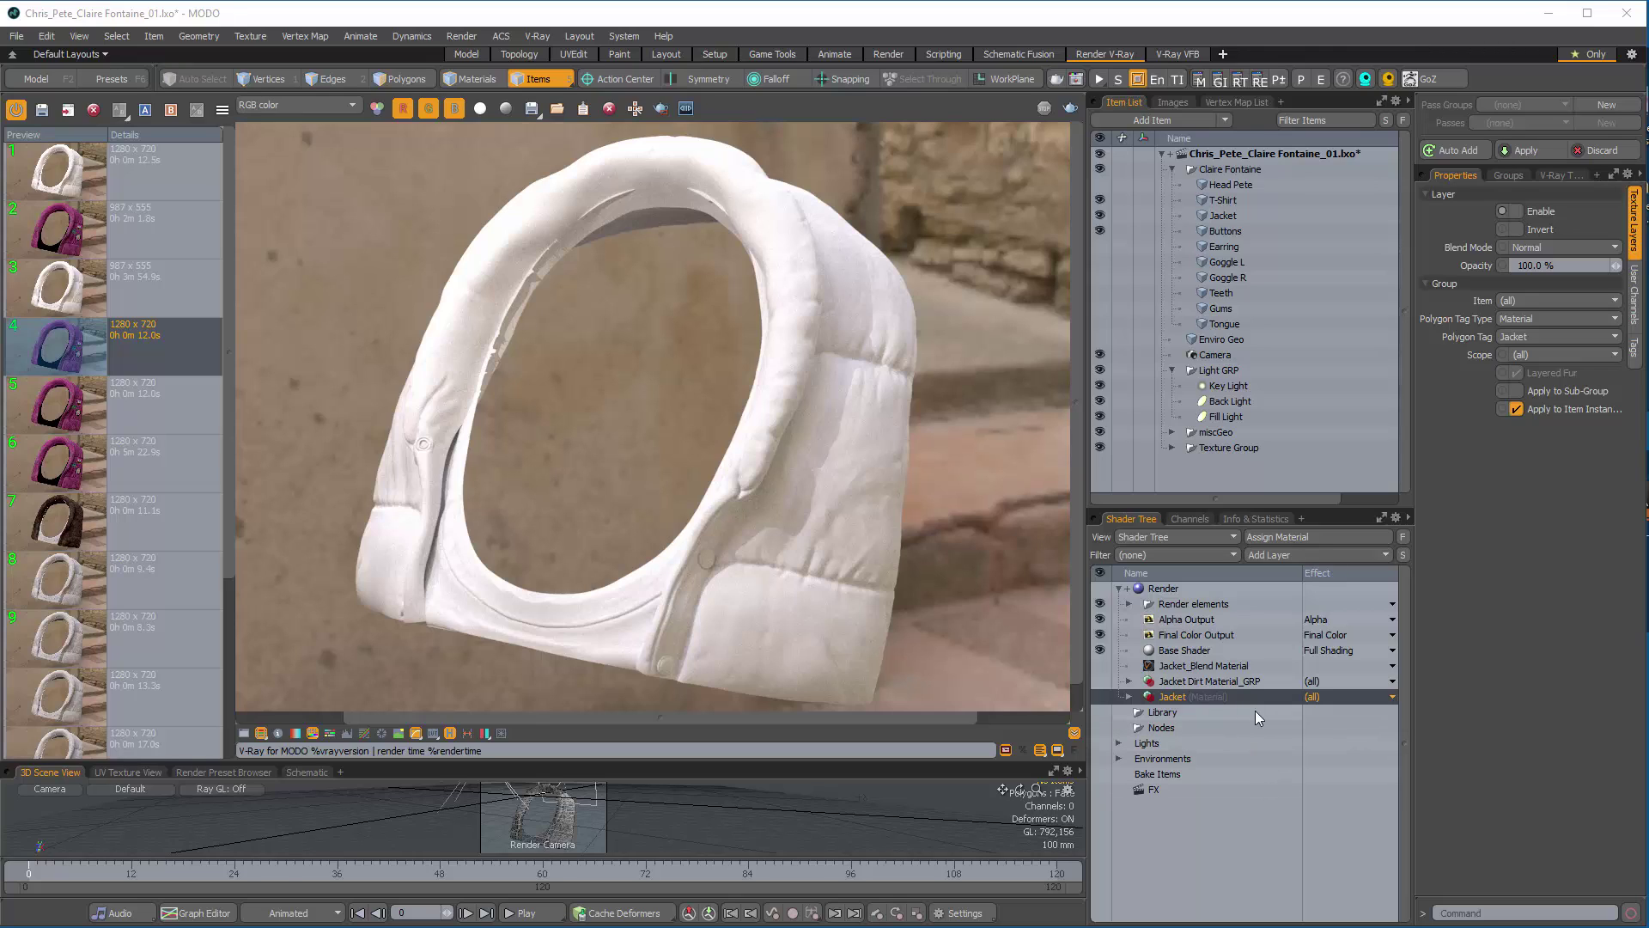
- Expand and enable the Jacket material, then V-Ray render the pink patched jacket
click(1131, 696)
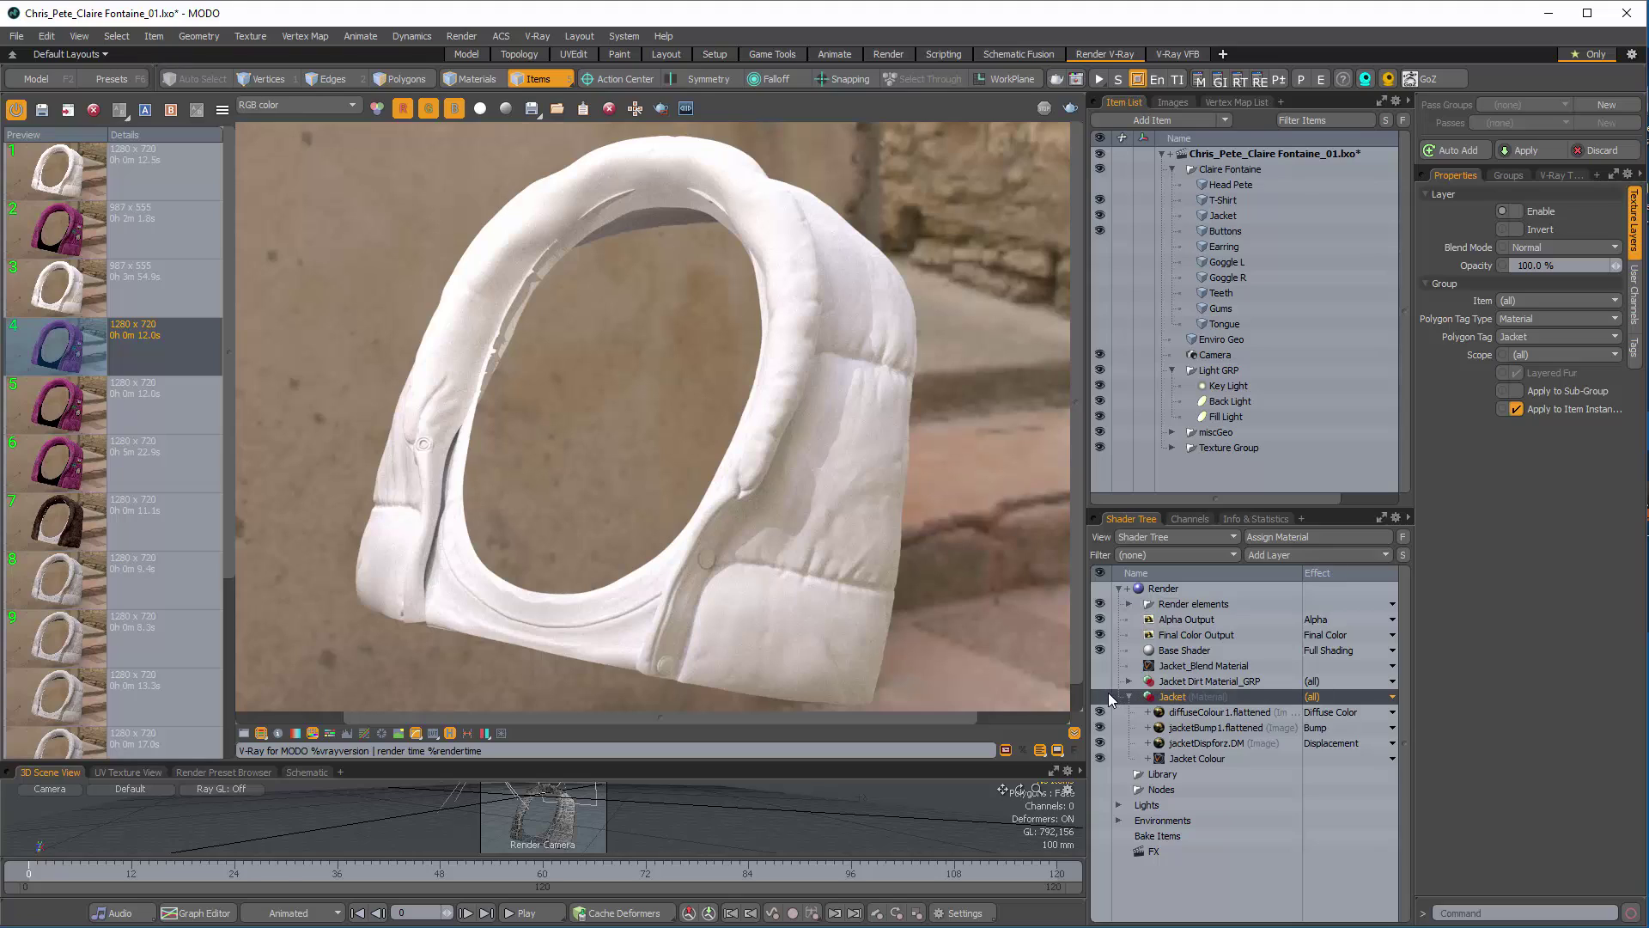
click(1103, 697)
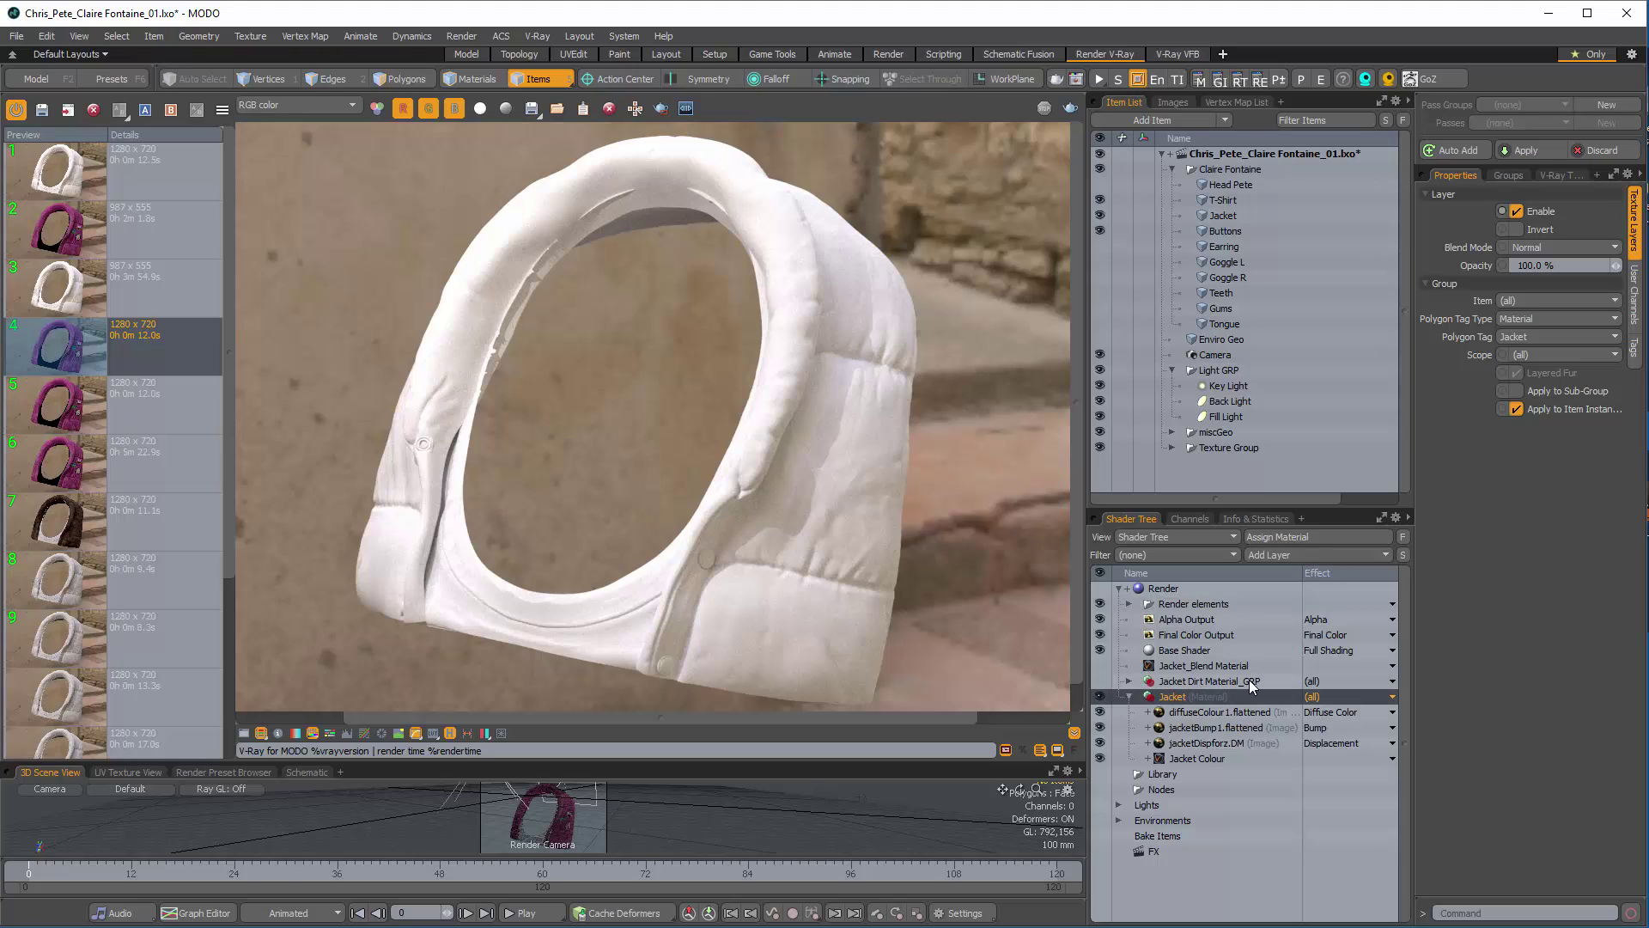
click(1056, 79)
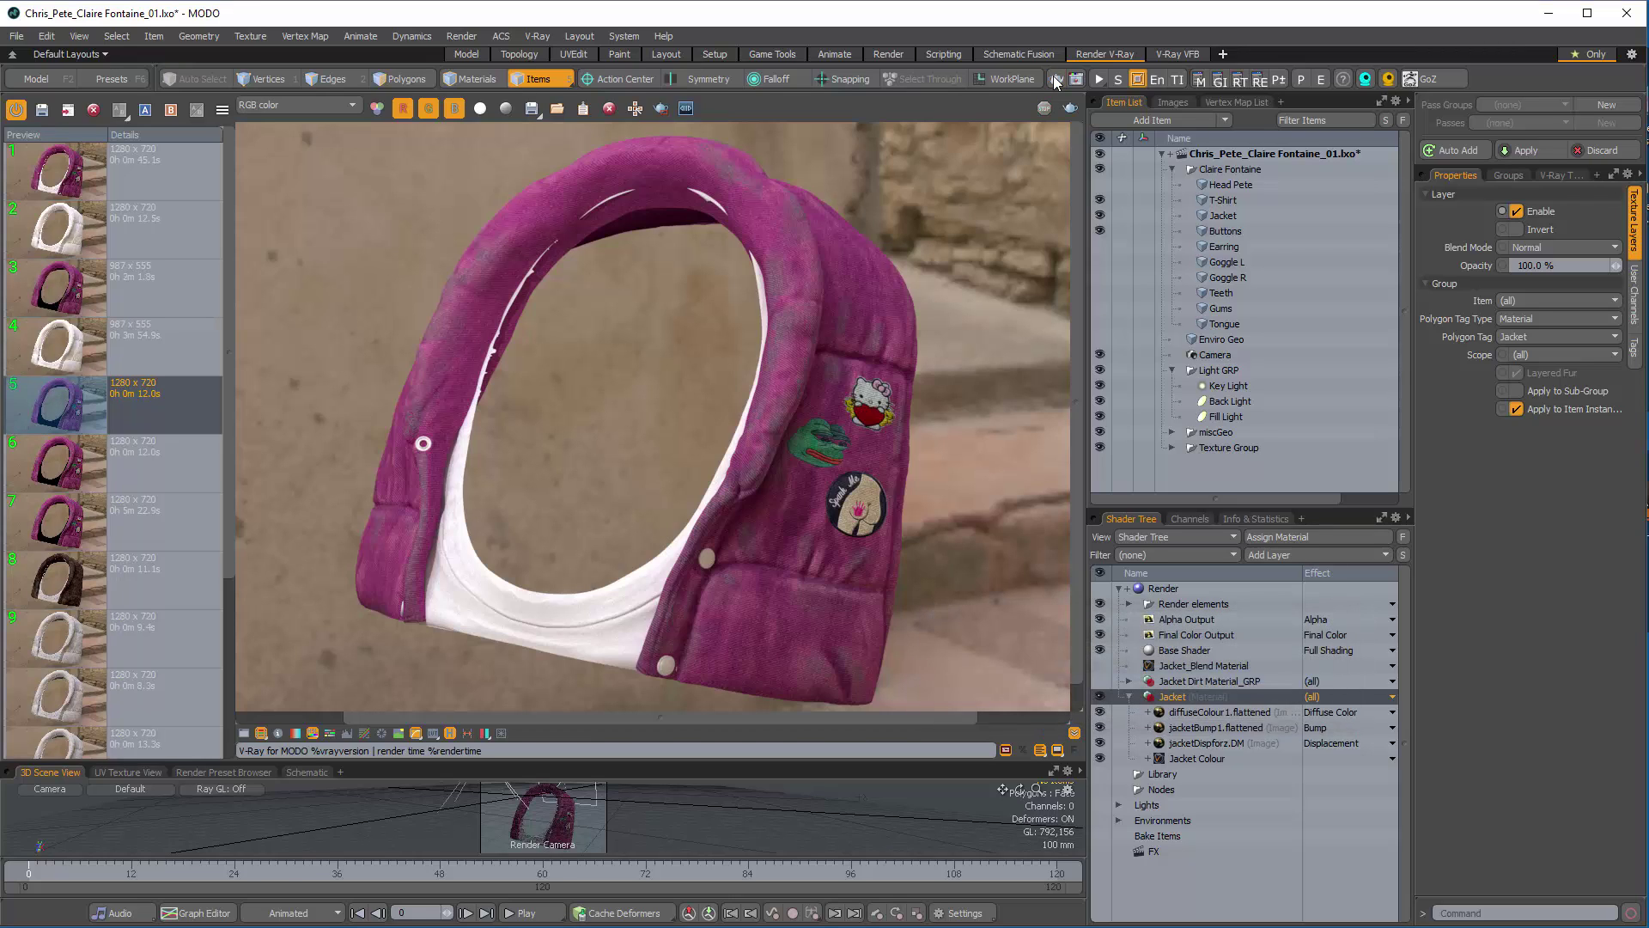
- Collapse and disable the Jacket material, then V-Ray render the jacket in brown dirt only
click(1129, 697)
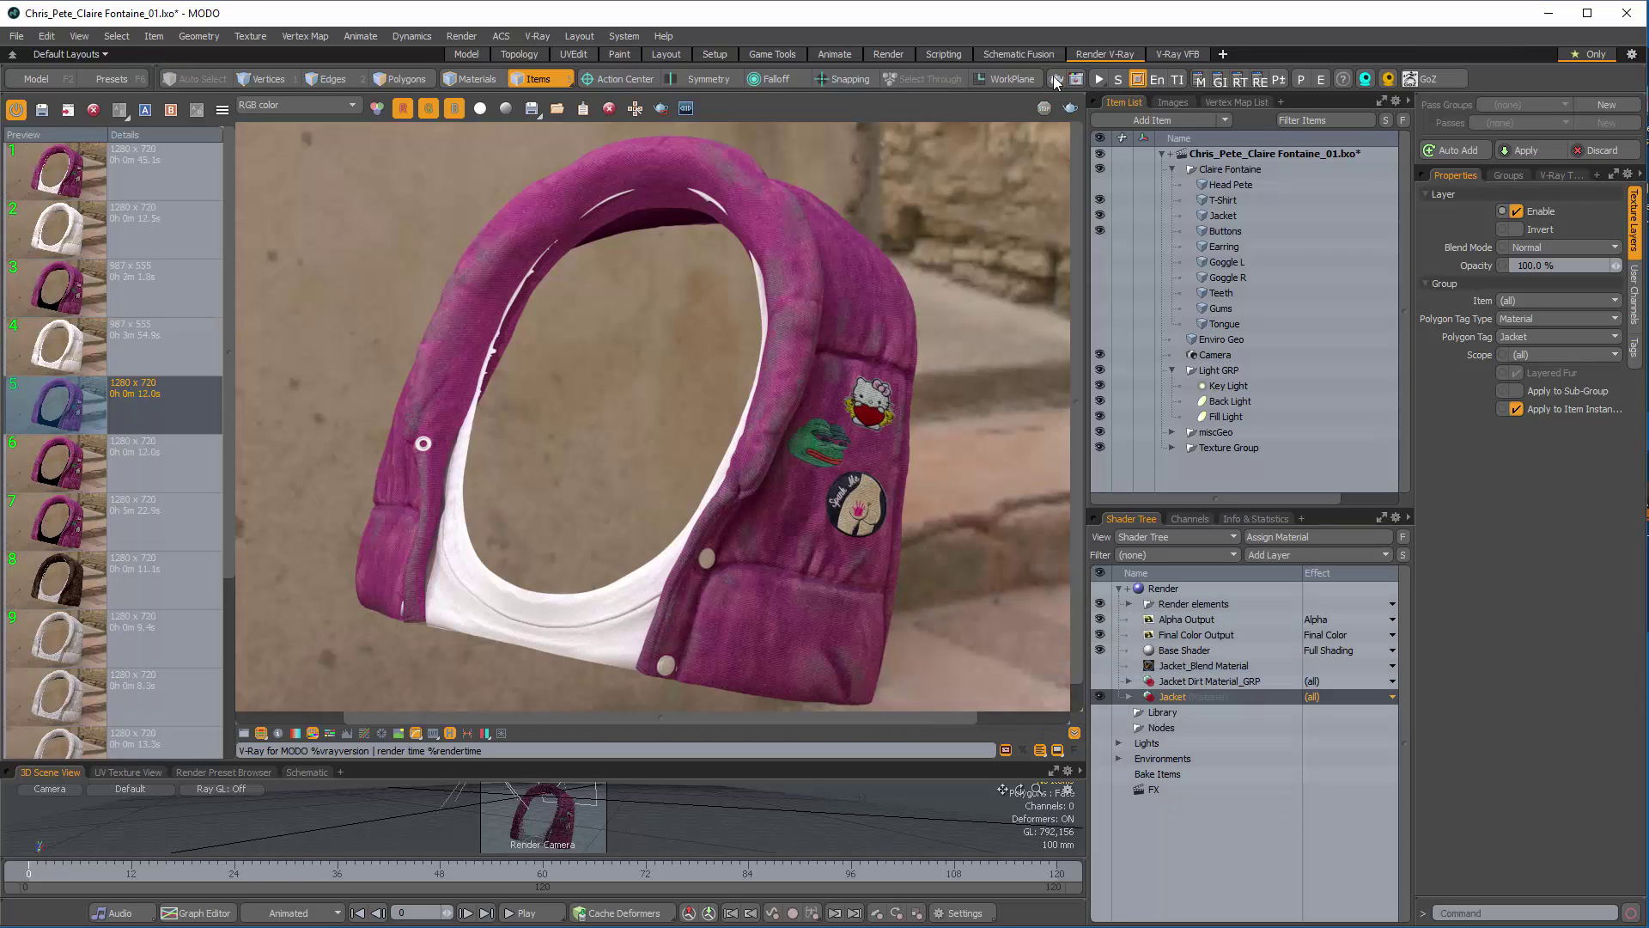
click(1099, 695)
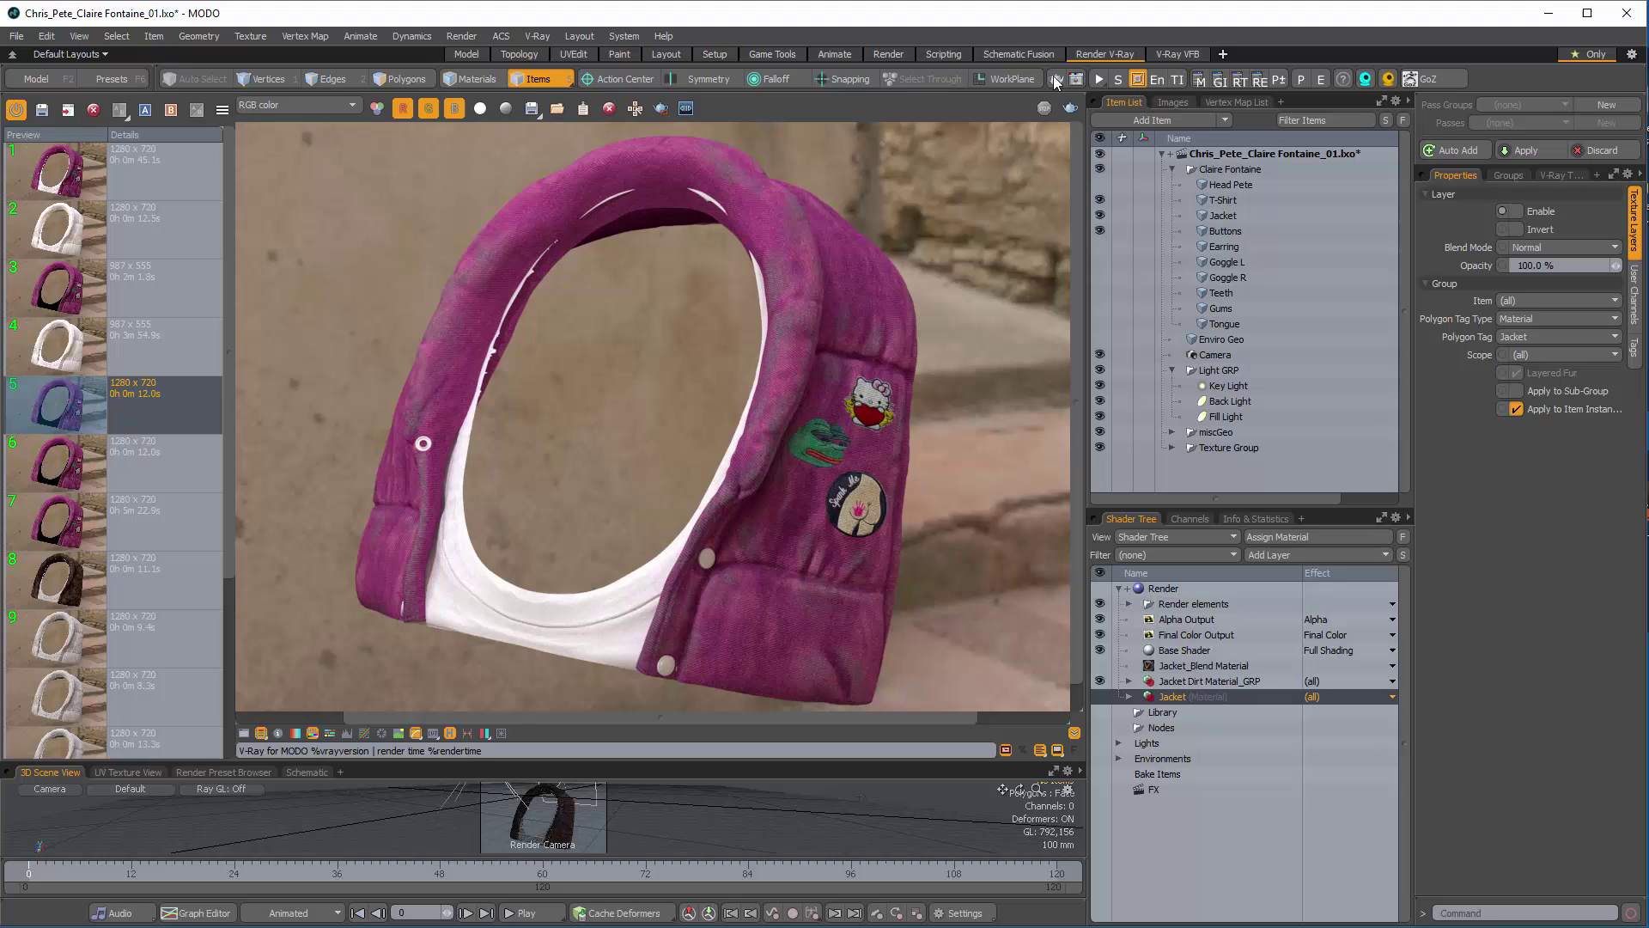
click(1055, 80)
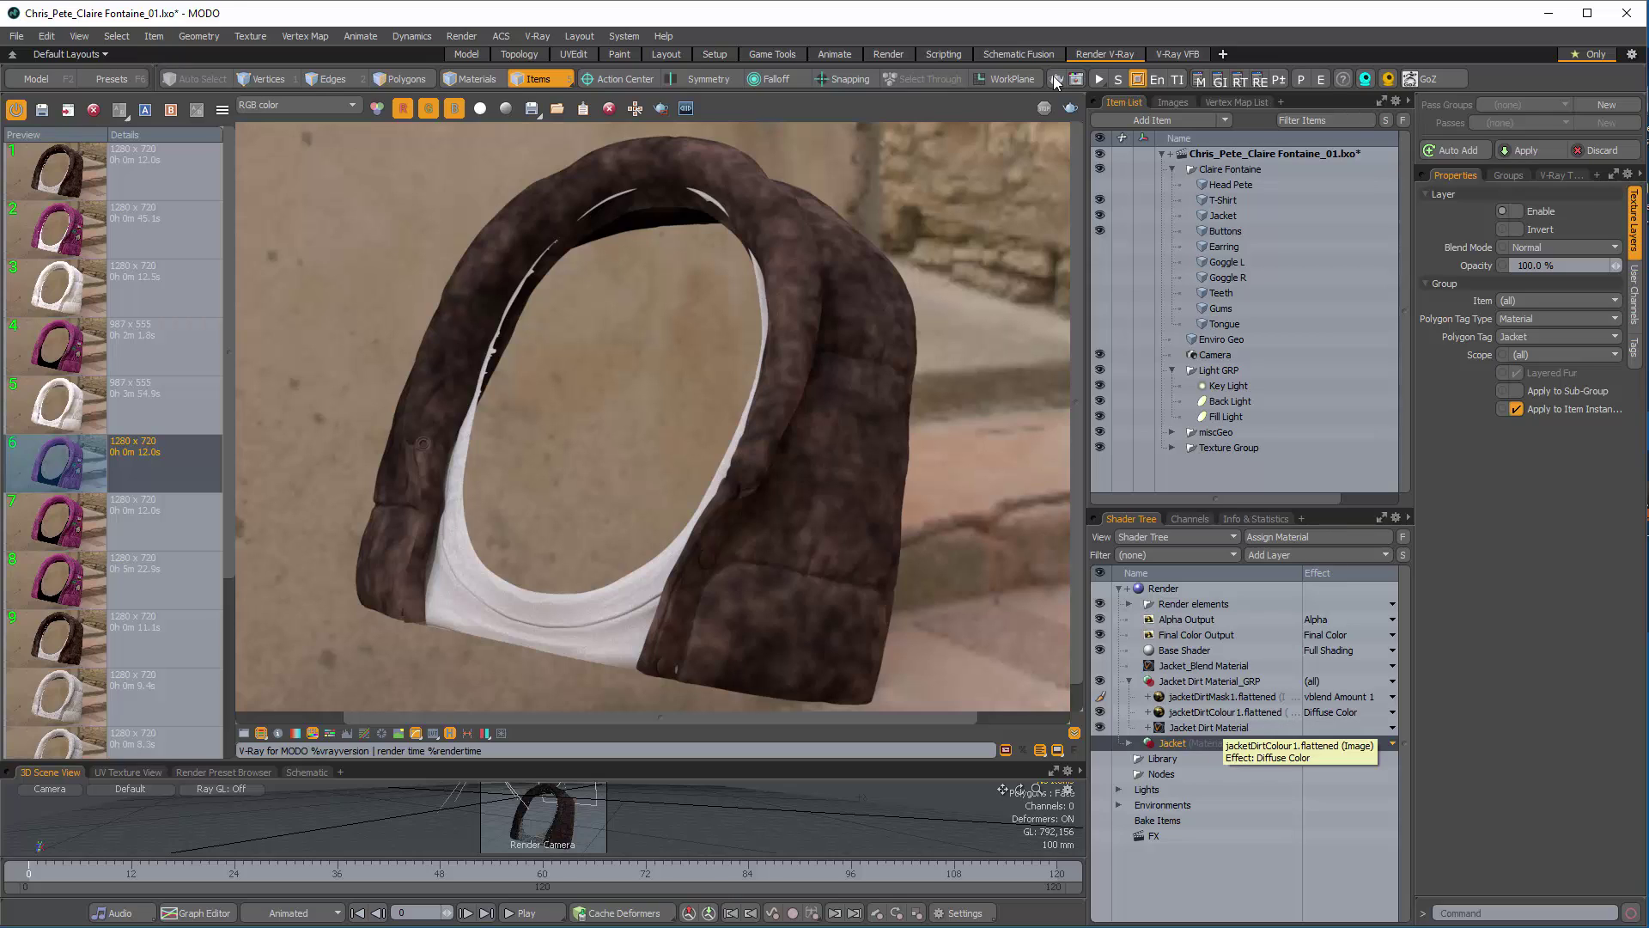
- Select the dirt colour and mask layers, collapse Jacket Dirt Material_GRP, and select Jacket_Blend Material
click(1224, 711)
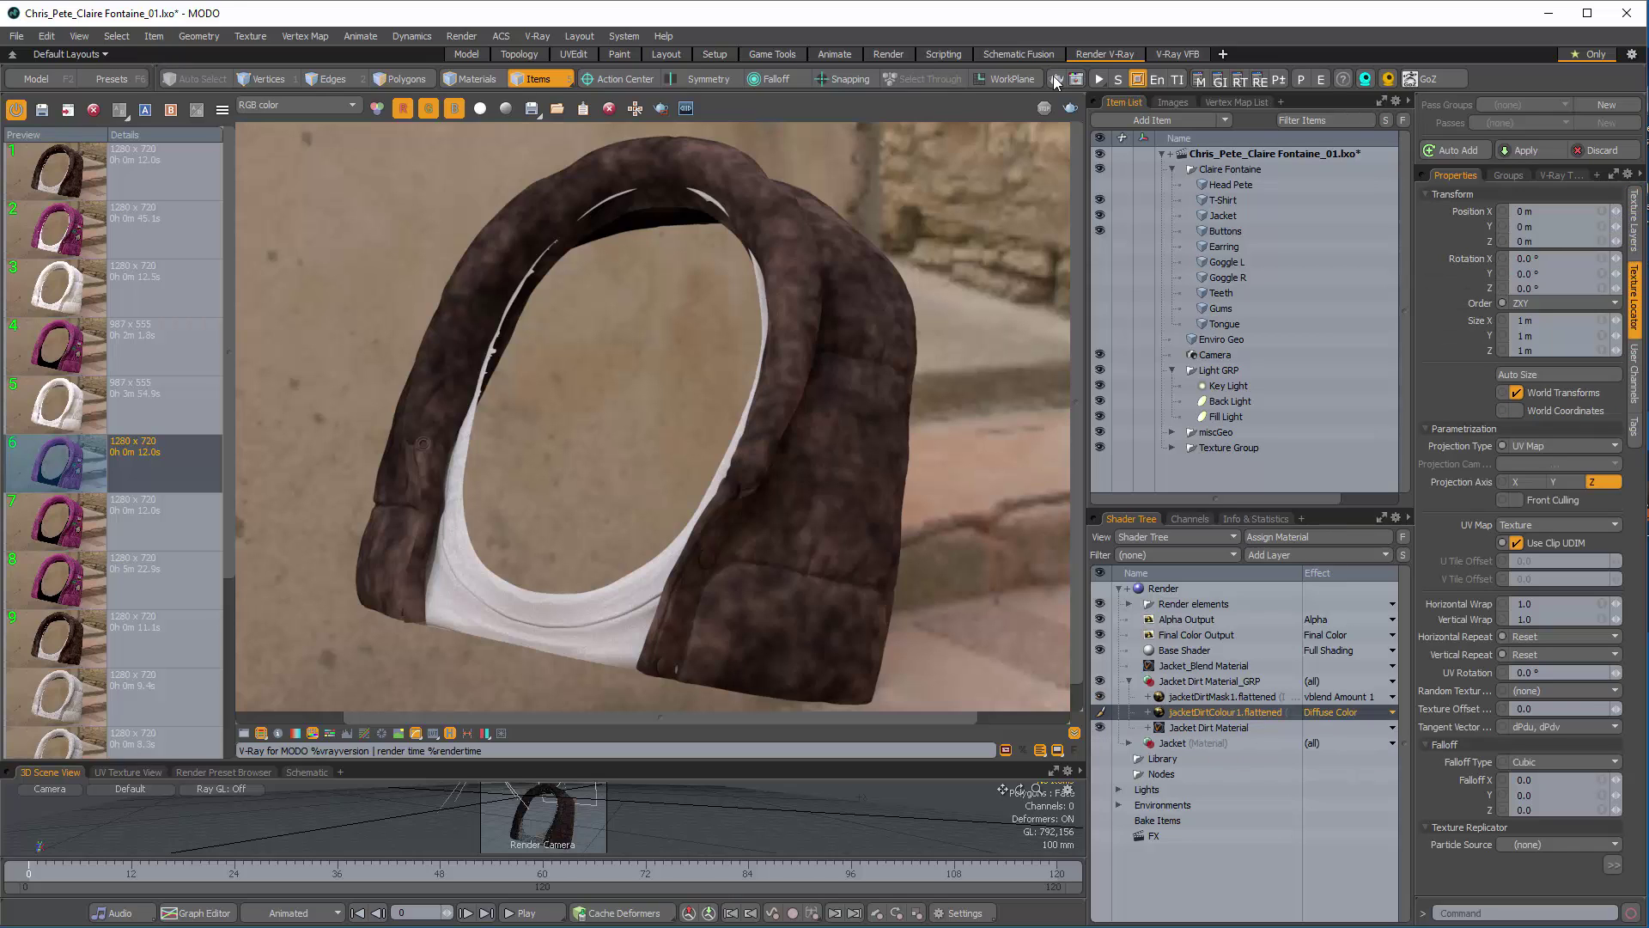
key(Up)
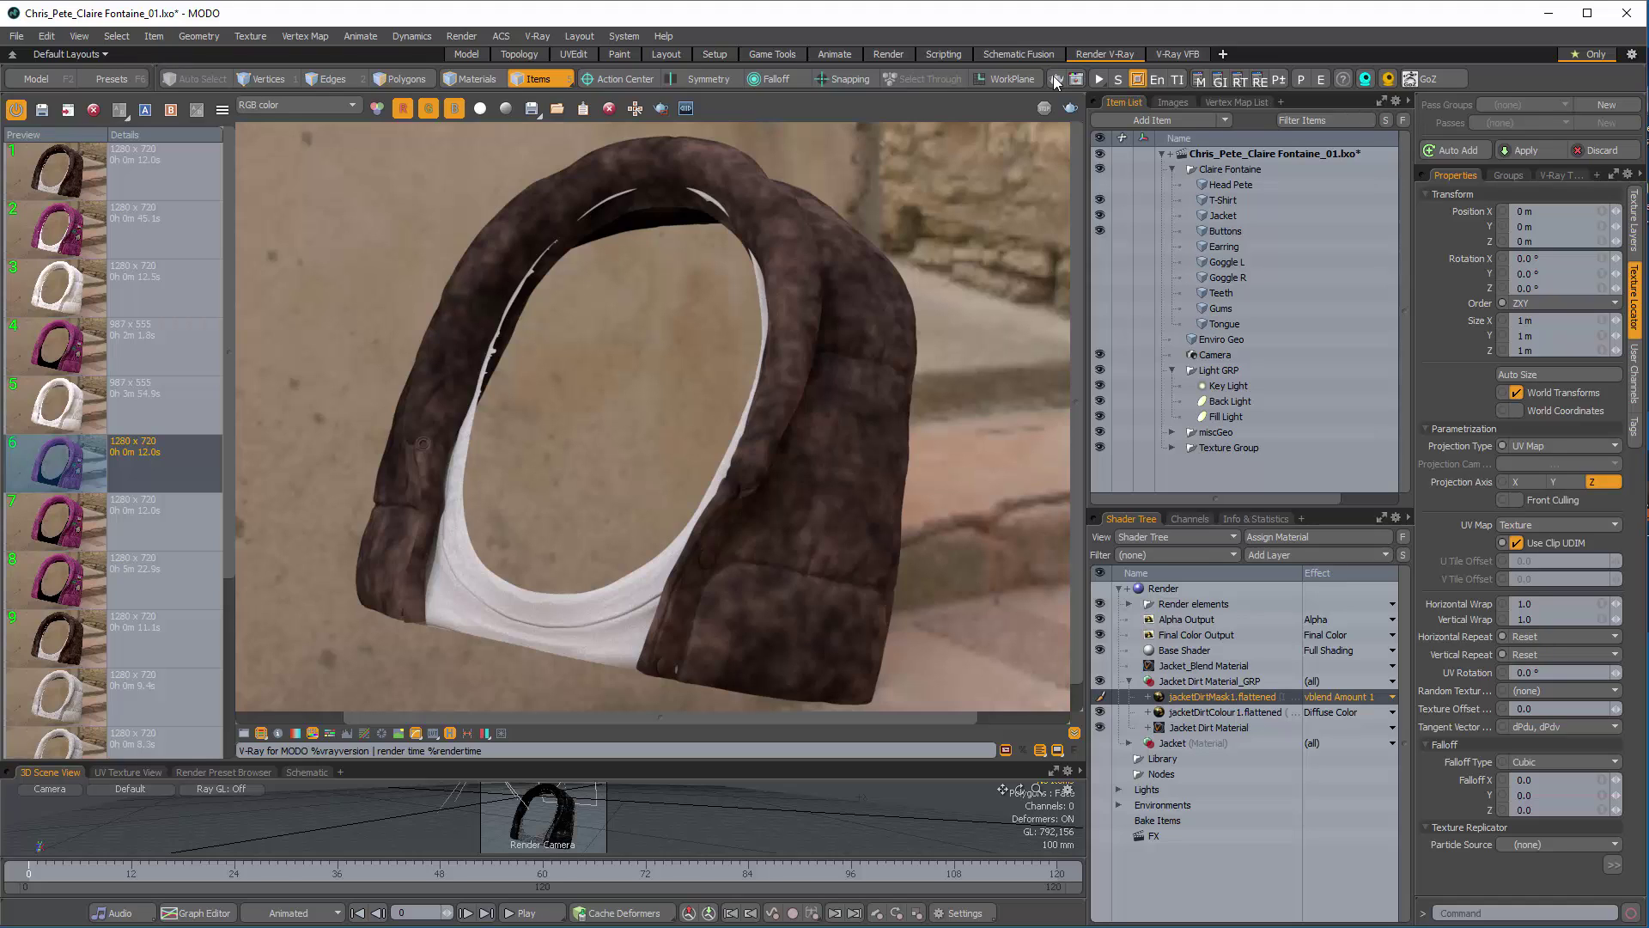
key(Left)
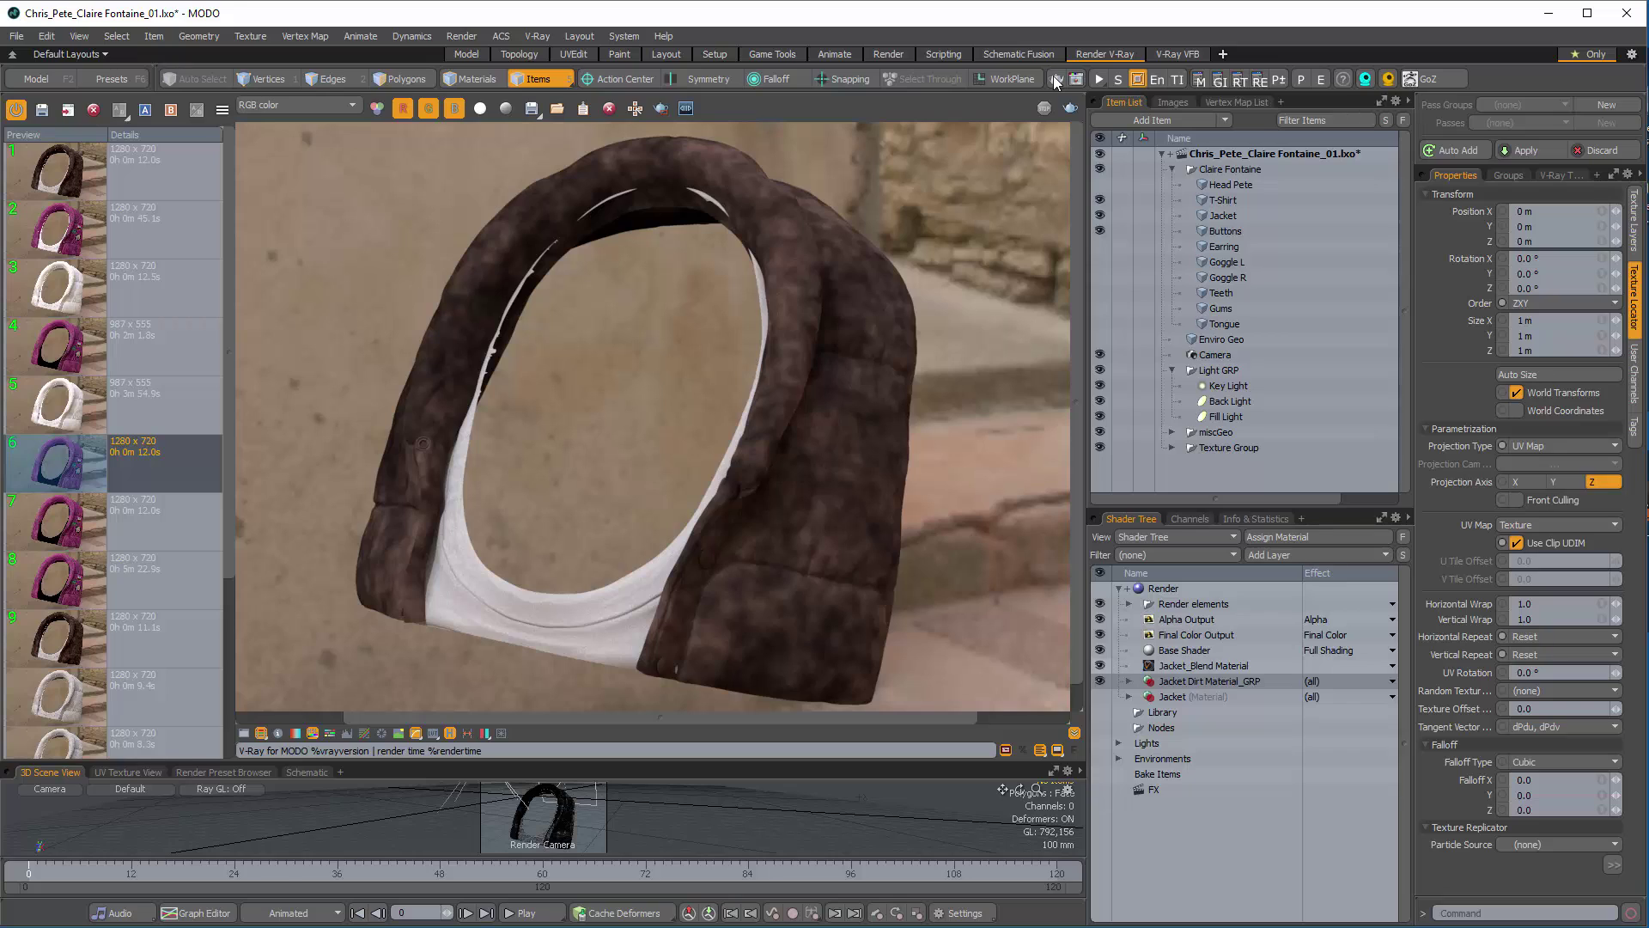
key(Up)
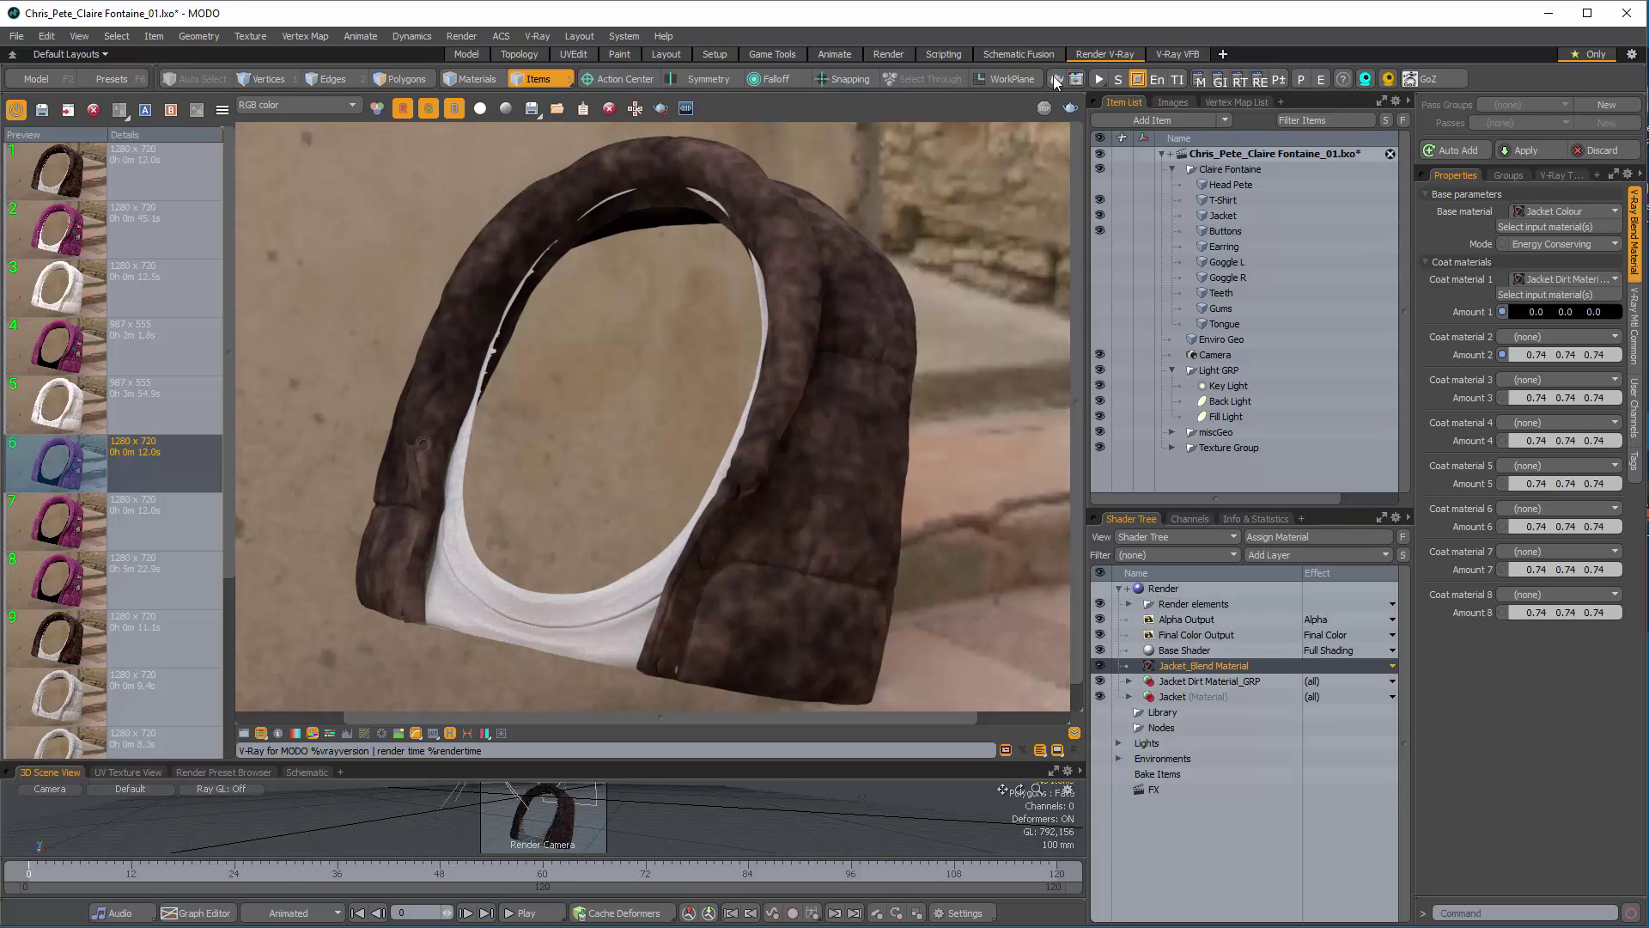
- V-Ray render the jacket through Jacket_Blend Material to show pink fabric with dirt streaks
click(1056, 82)
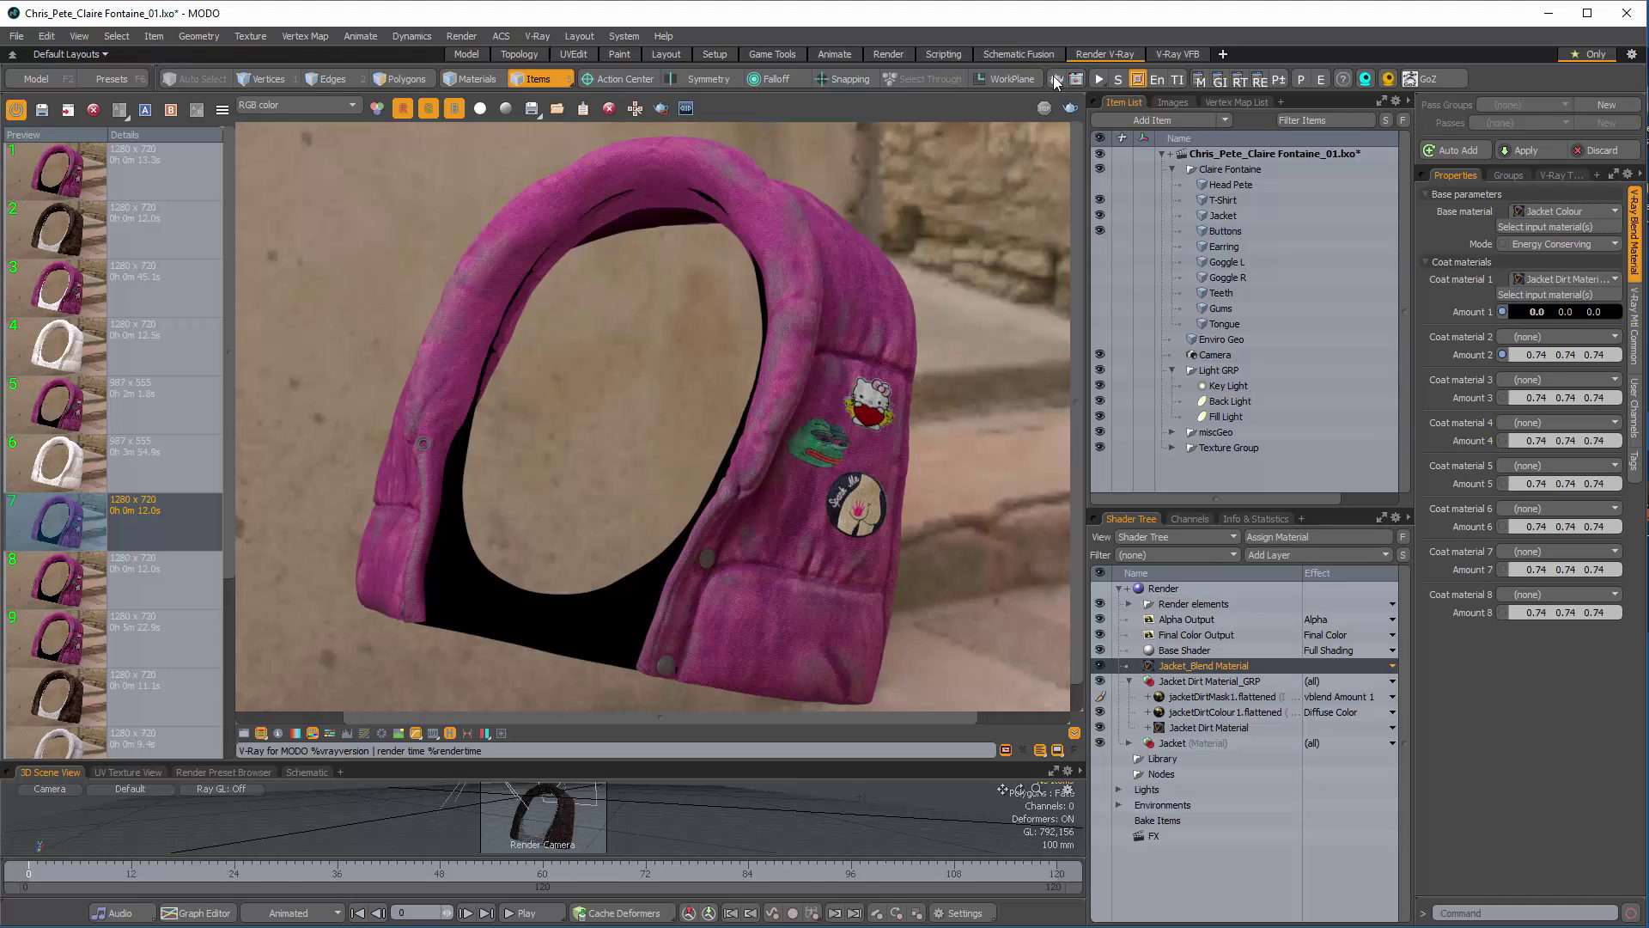
text(1)
key(Return)
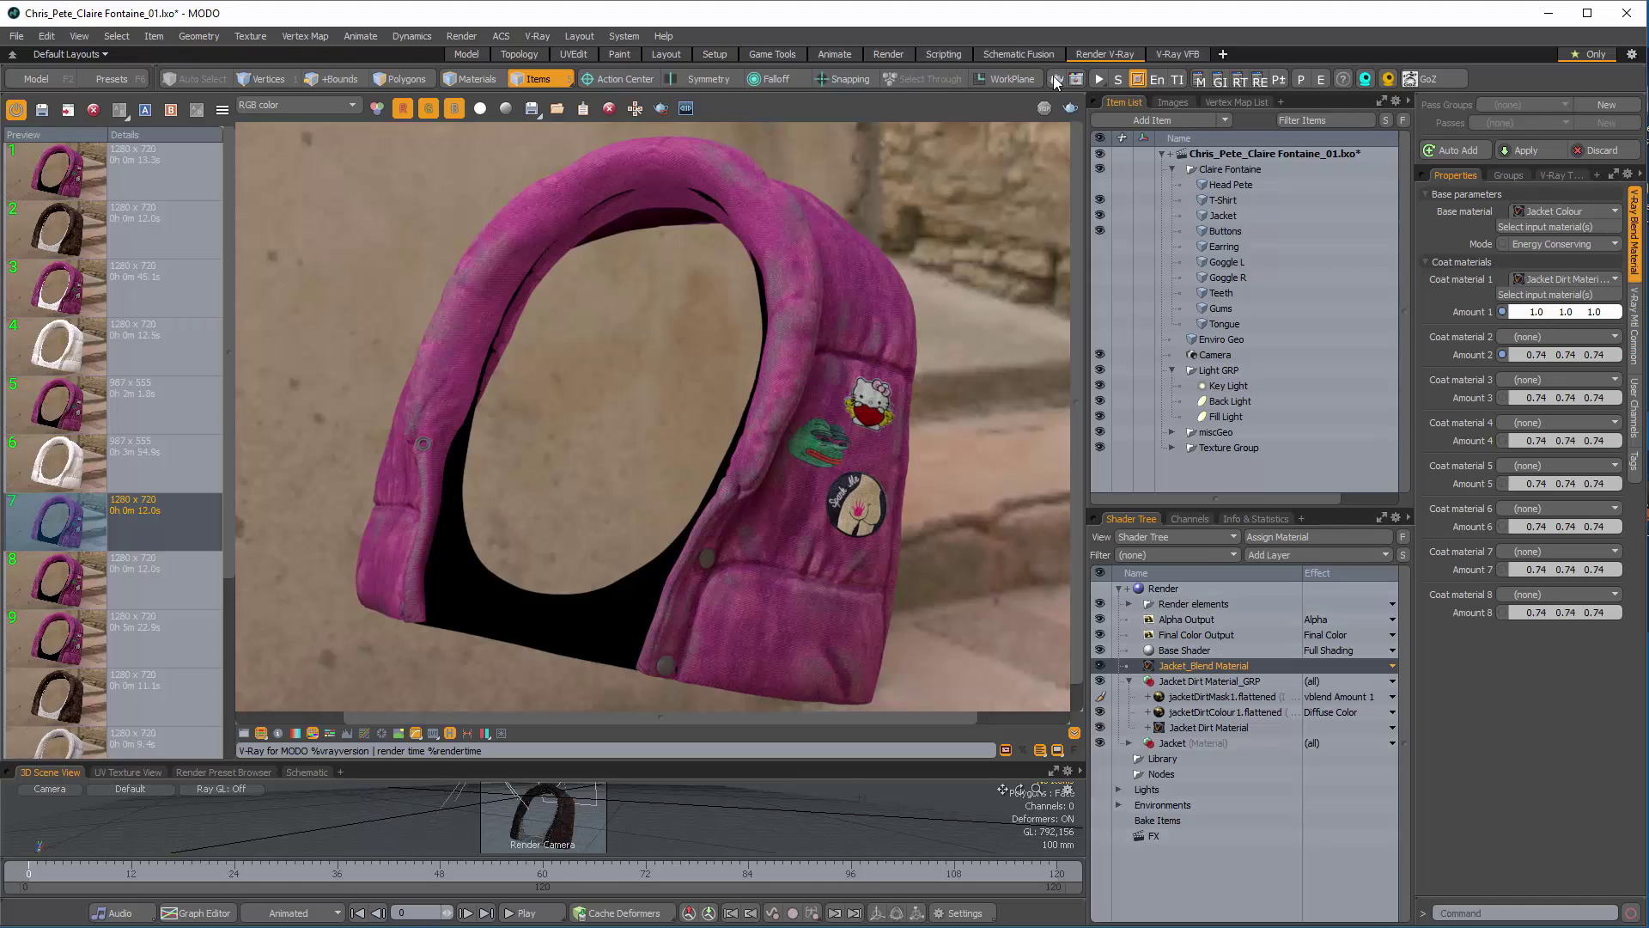
key(ctrl+z)
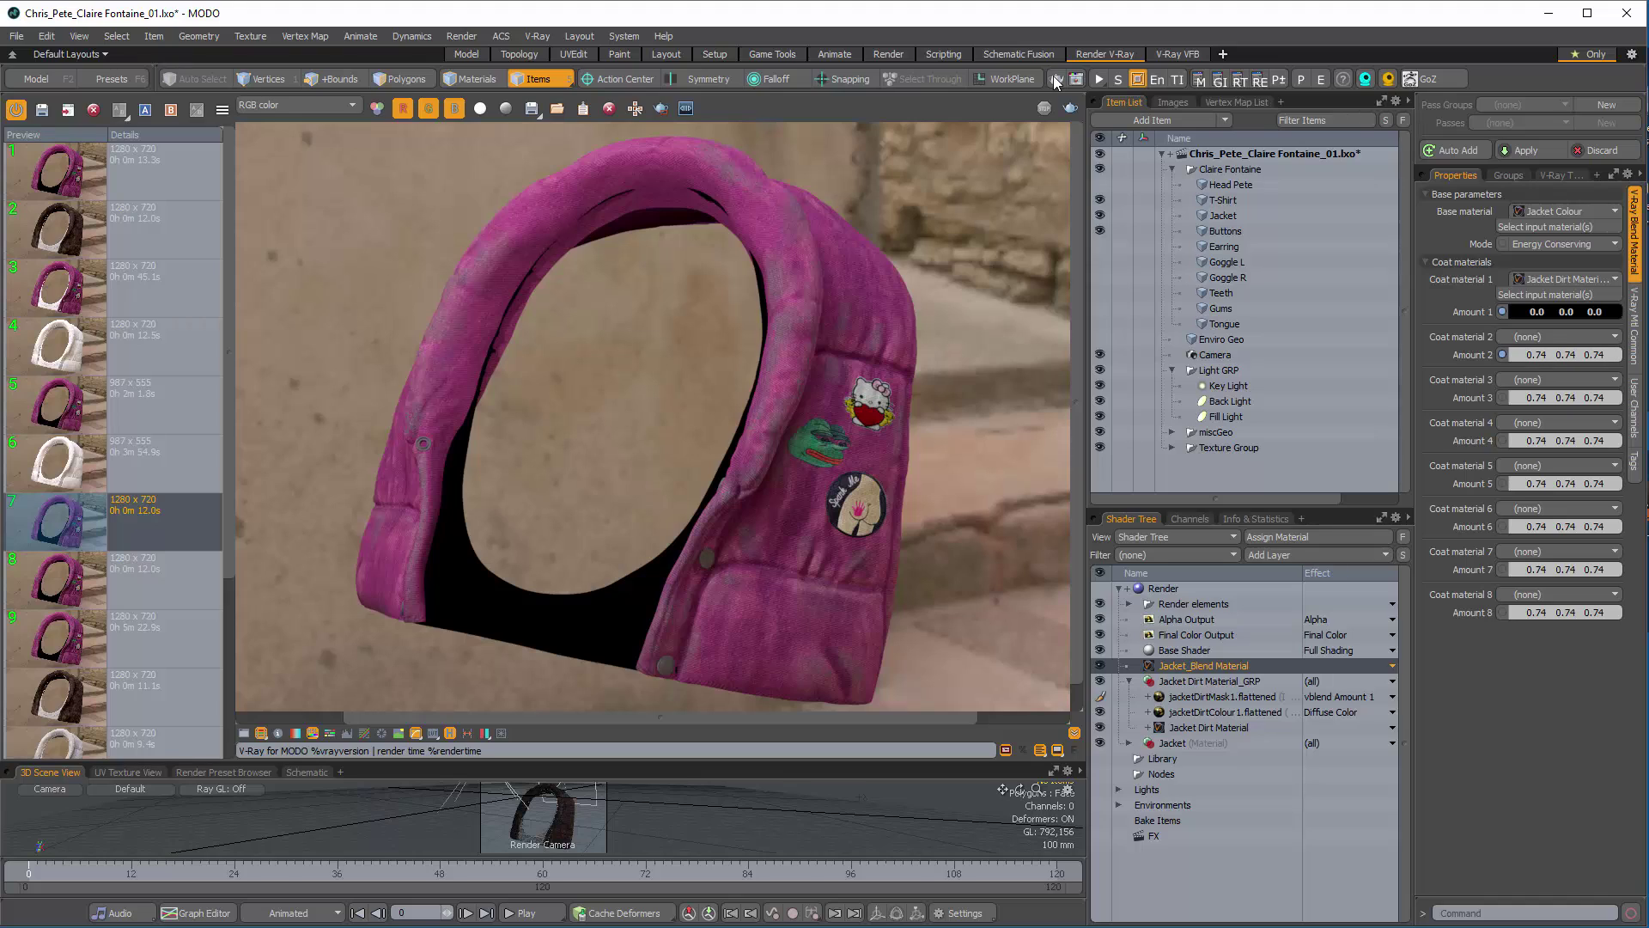